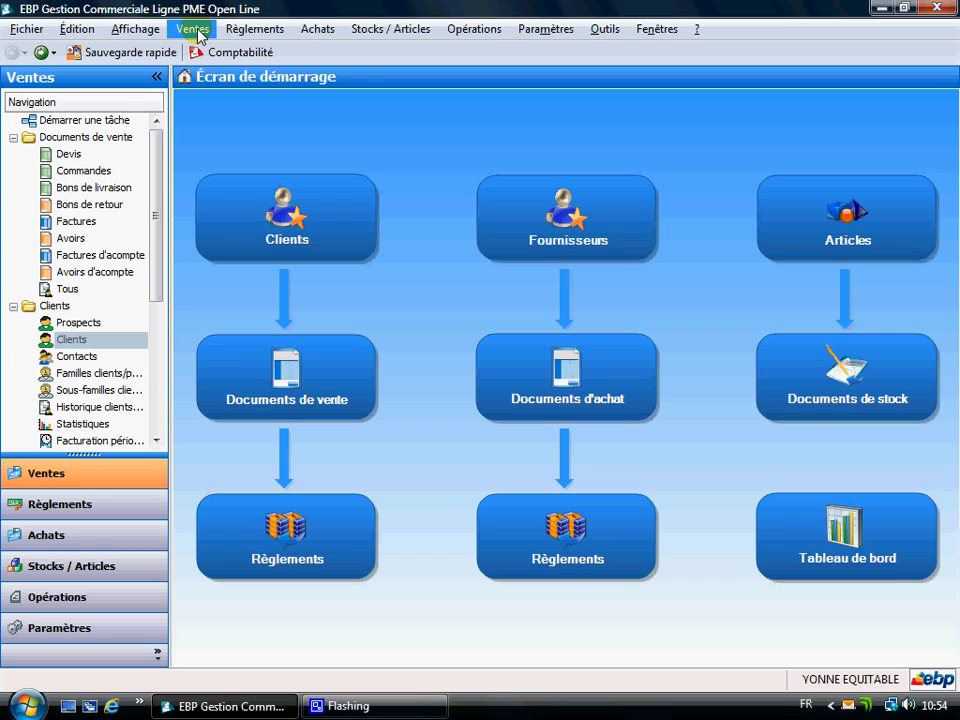
# Open the client/prospect family list, view a blank new family record, and return to the start screen without saving it
pyautogui.click(188, 29)
pyautogui.moveTo(205, 95)
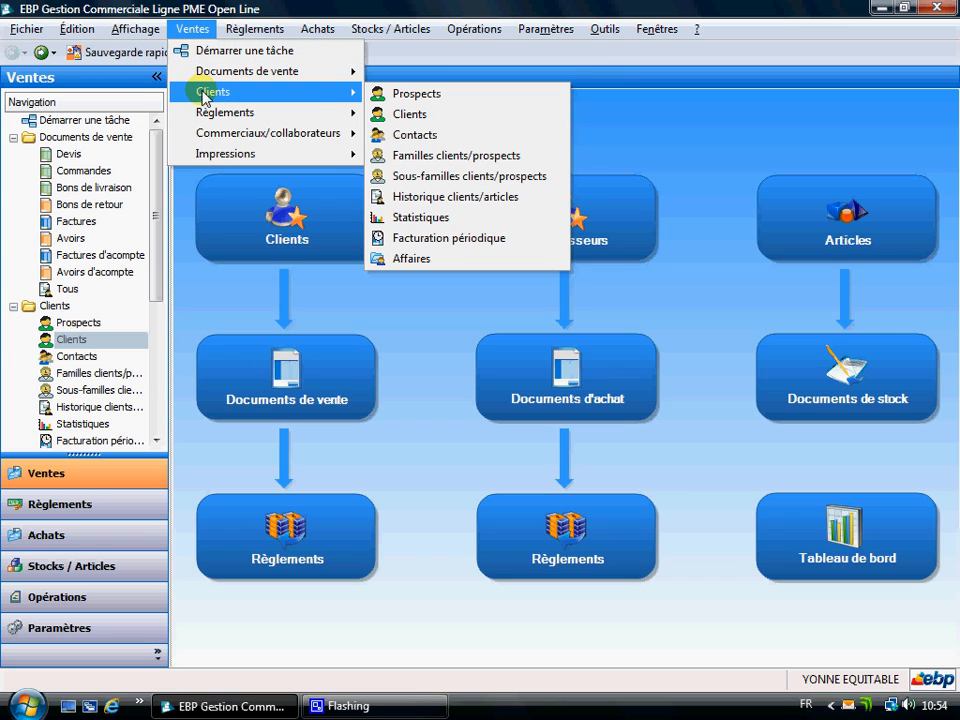
pyautogui.click(448, 155)
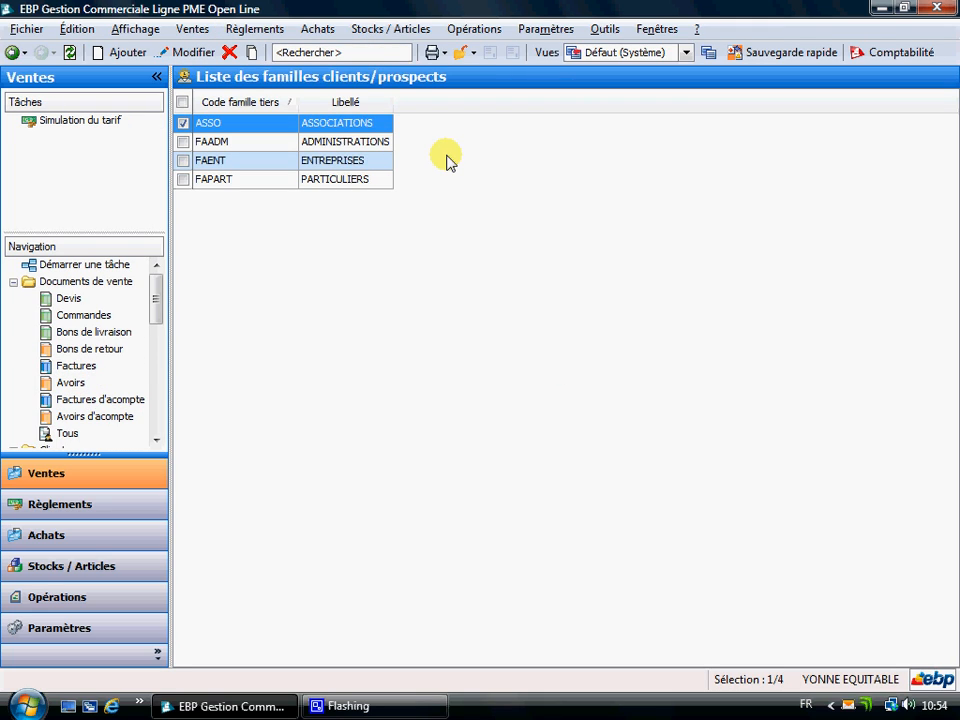
pyautogui.click(126, 54)
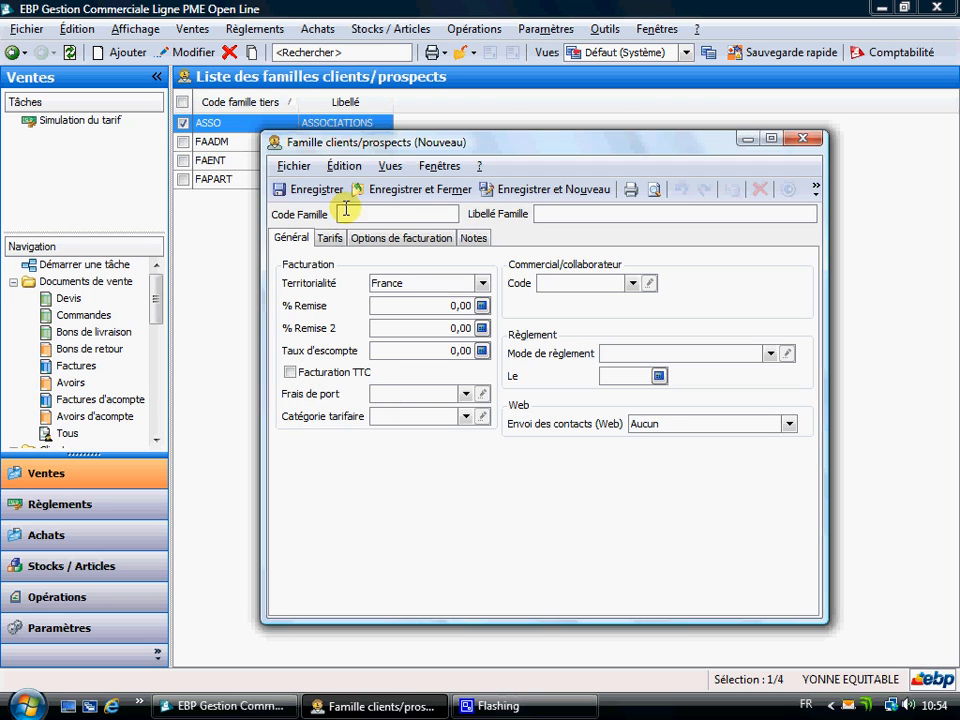
pyautogui.click(378, 214)
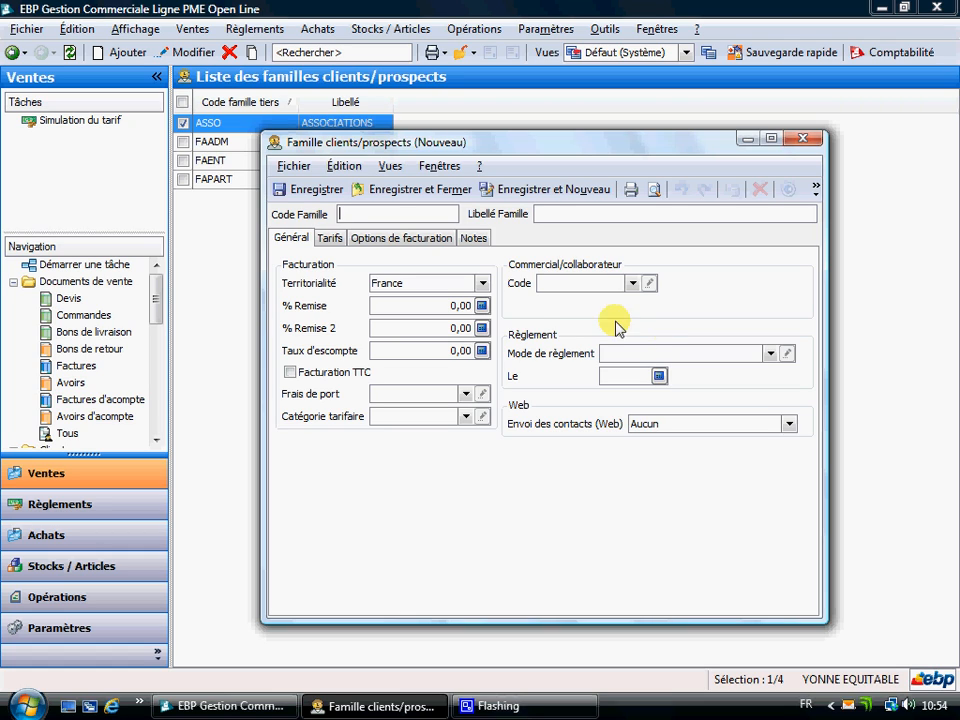
pyautogui.click(803, 138)
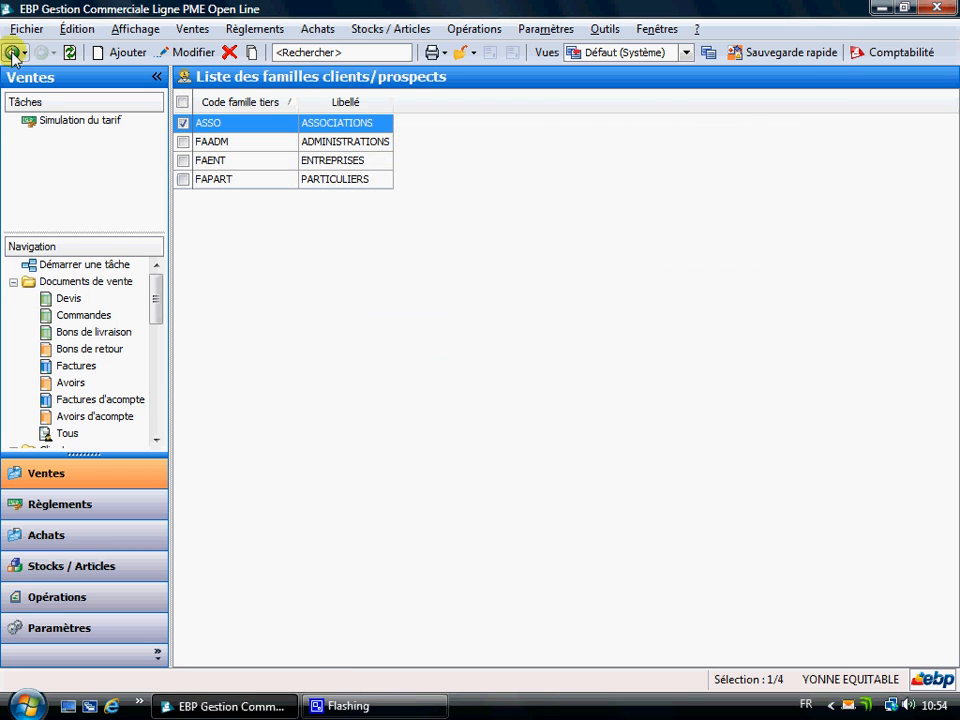
pyautogui.click(13, 52)
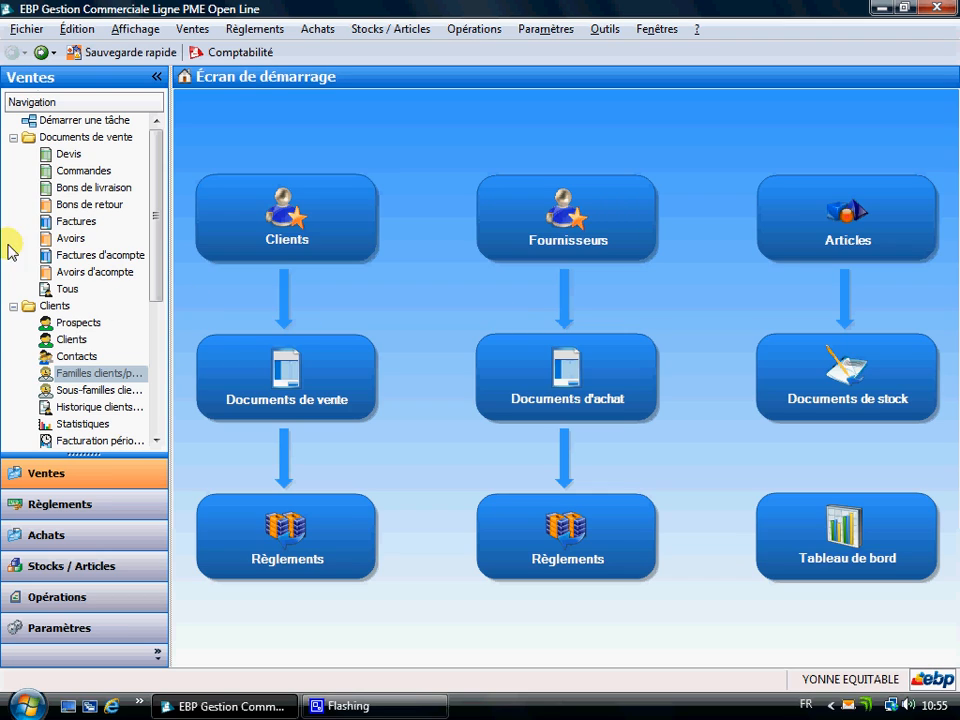
# Open the clients list and start a new client record
pyautogui.click(192, 30)
pyautogui.moveTo(208, 92)
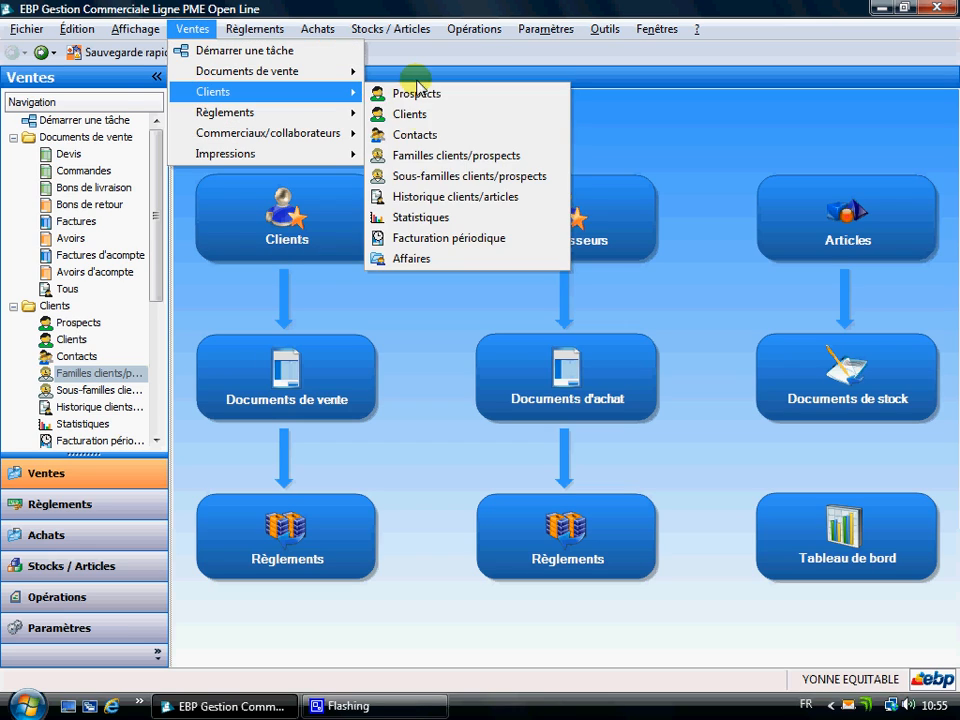
pyautogui.click(317, 216)
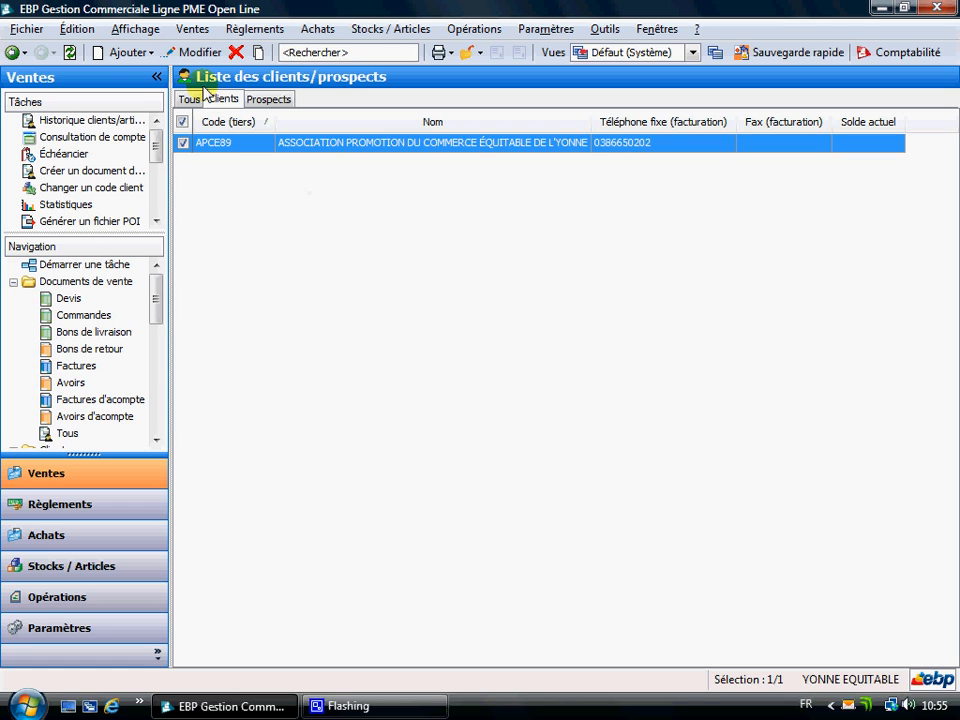
pyautogui.click(129, 52)
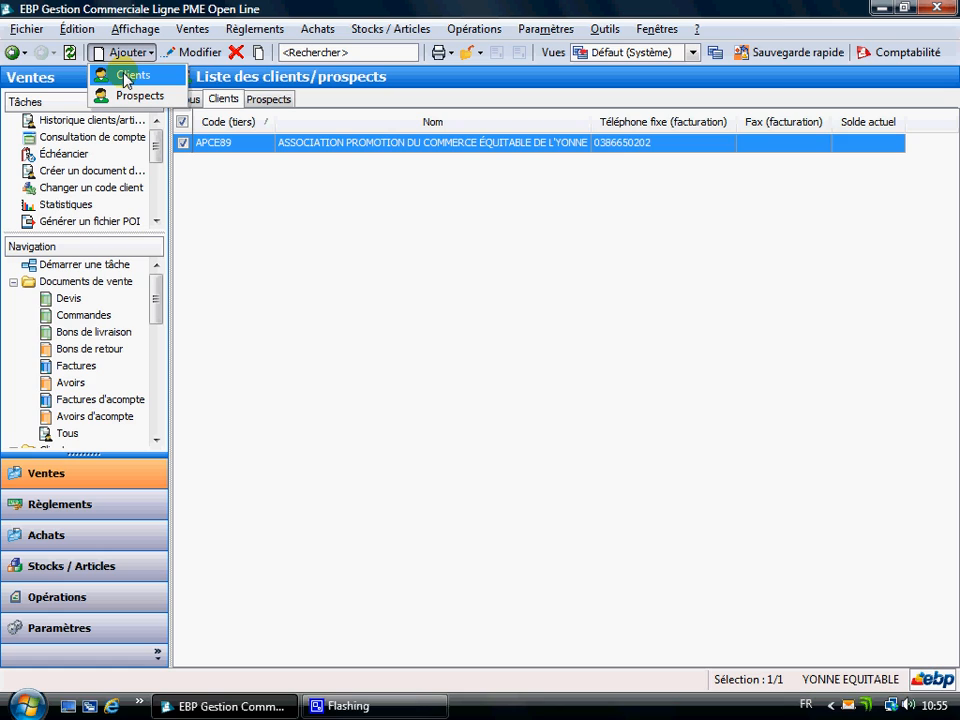
pyautogui.click(126, 78)
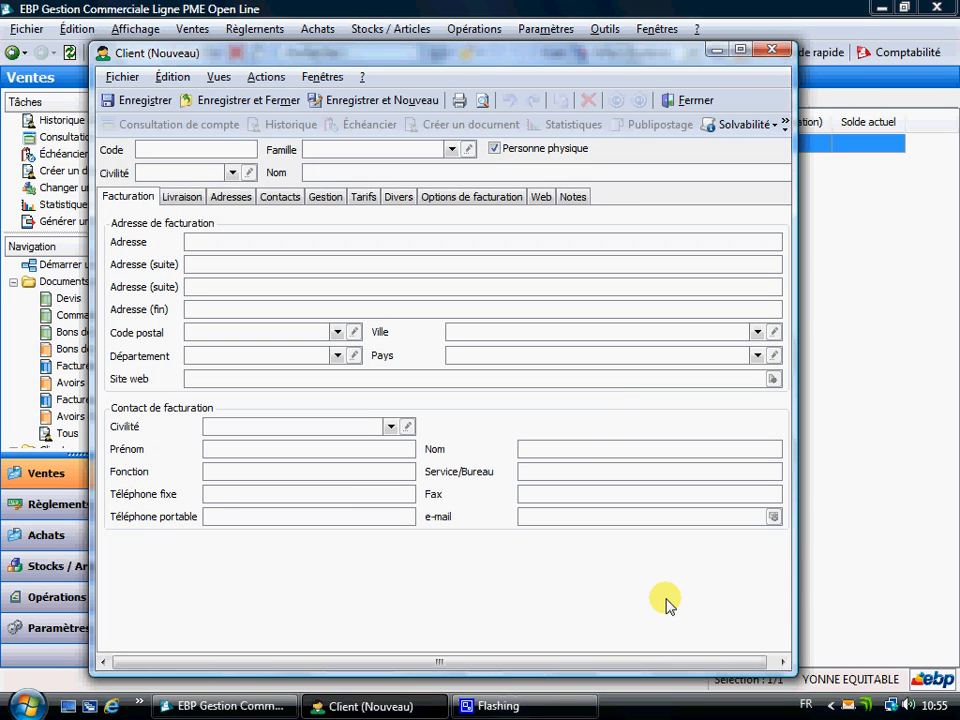
# Assign the ASSOCIATIONS family to the new client without applying its parameters, and clear the family field again
pyautogui.click(451, 149)
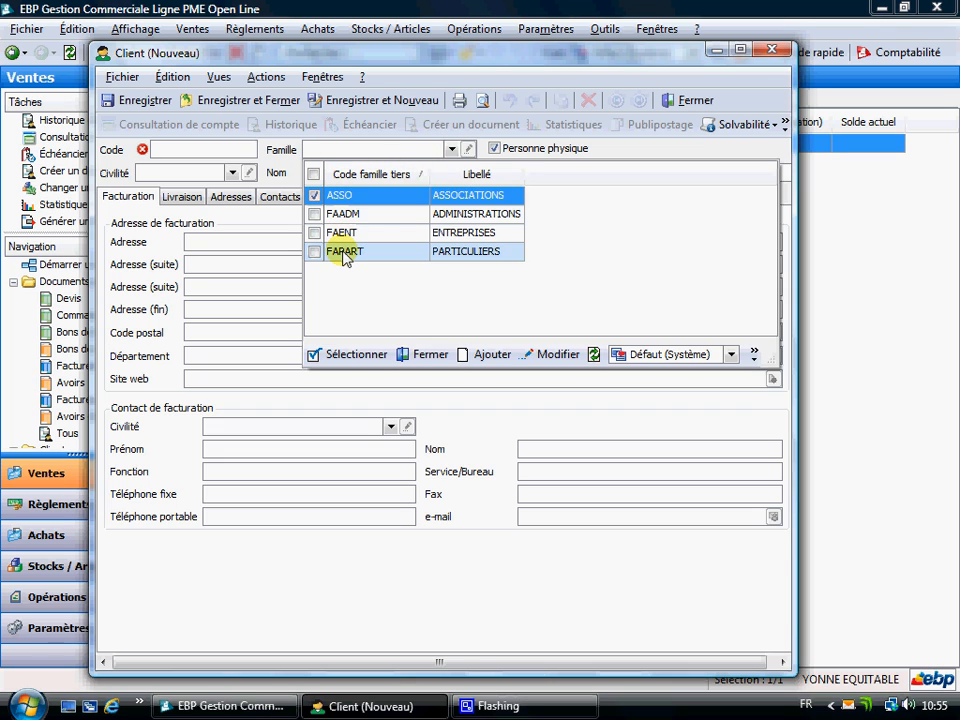
pyautogui.click(451, 149)
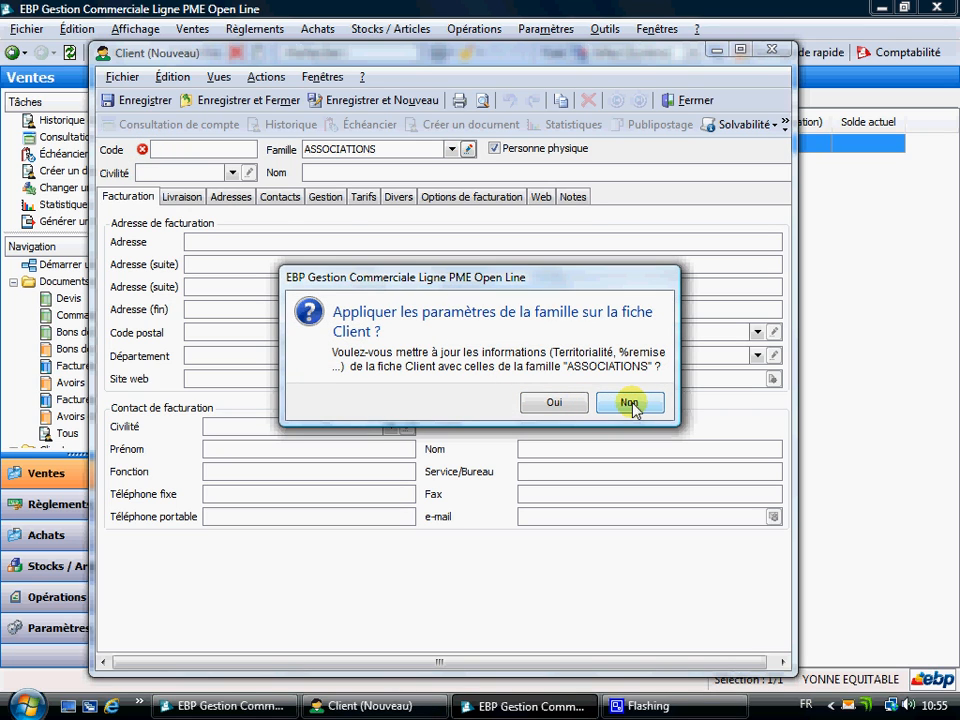
pyautogui.click(618, 402)
pyautogui.click(451, 149)
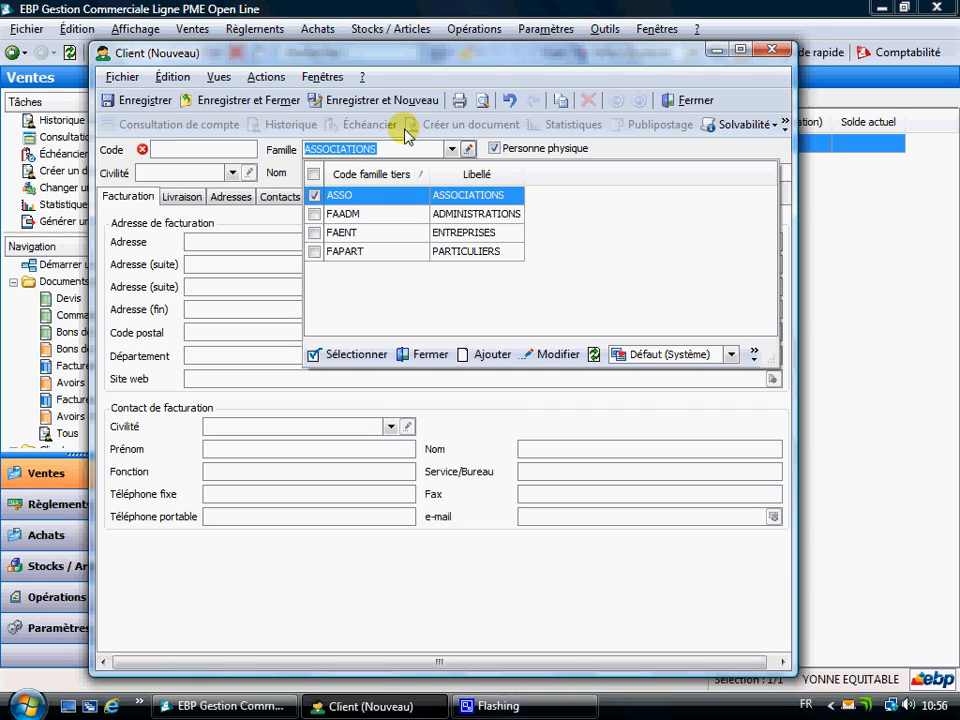
pyautogui.press('BackSpace')
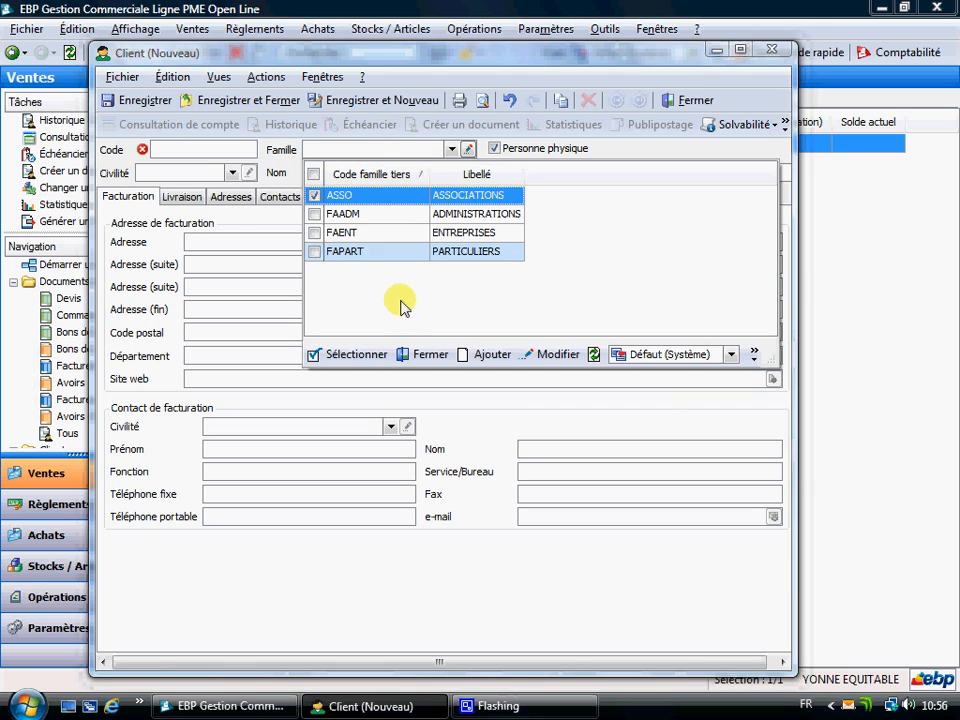
pyautogui.click(430, 355)
# Look through the new client's civility choices and its delivery and billing fields, and close the record without saving
pyautogui.moveTo(144, 152)
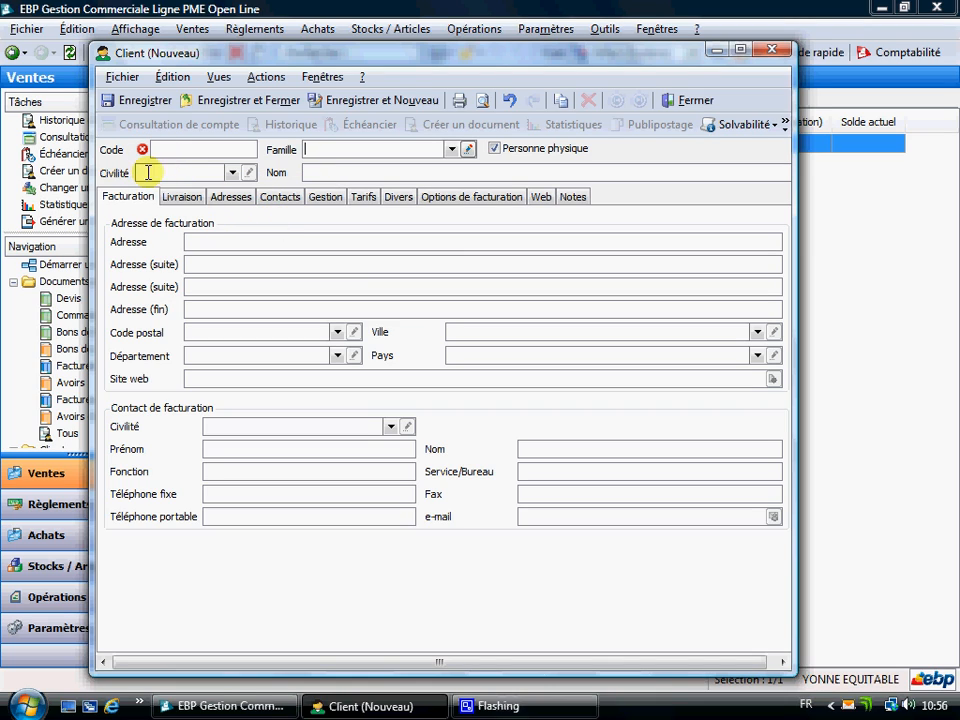
pyautogui.click(232, 174)
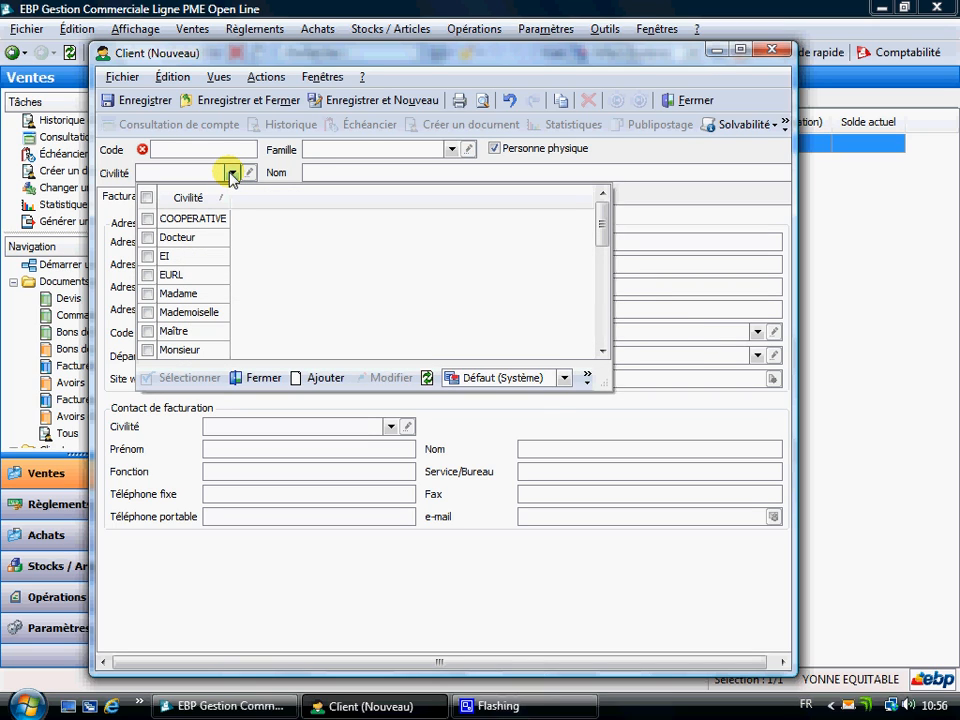
pyautogui.click(232, 175)
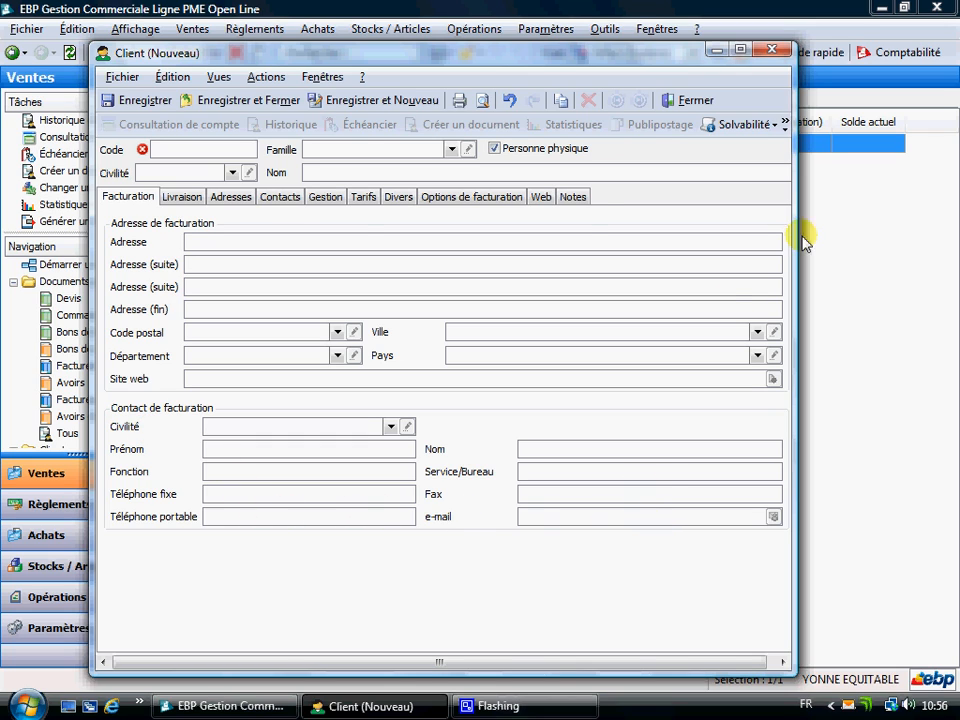
pyautogui.click(180, 197)
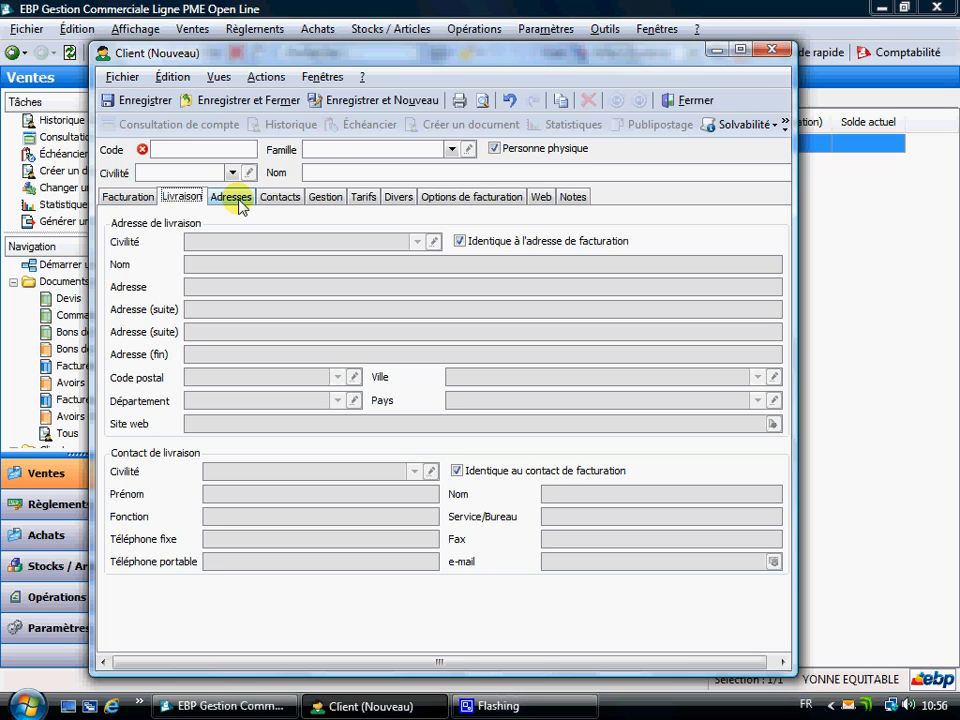
pyautogui.click(126, 197)
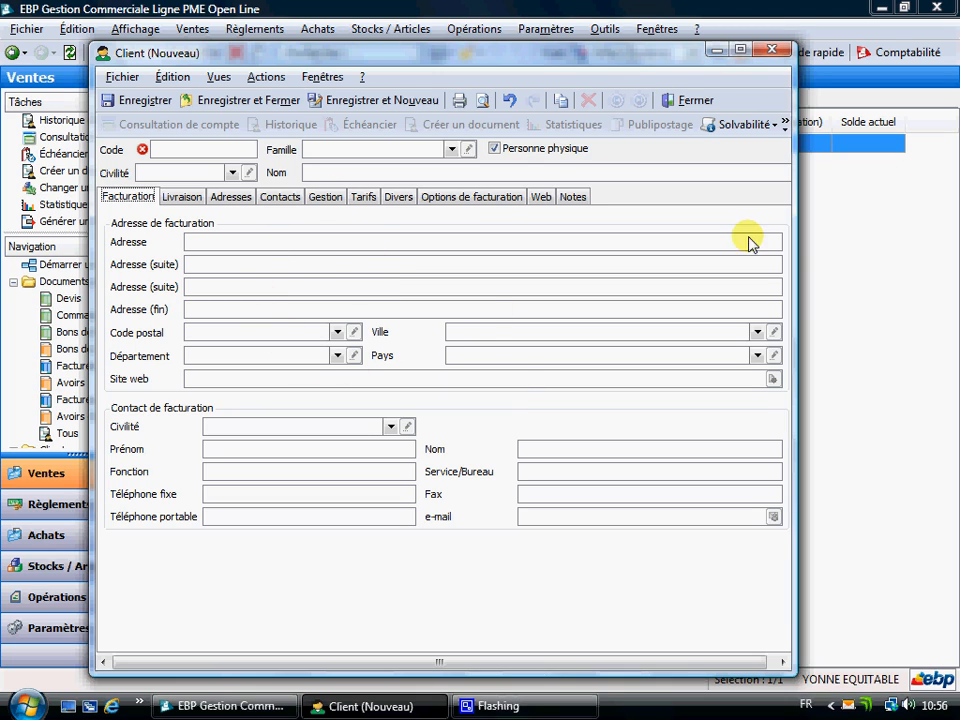
pyautogui.click(707, 99)
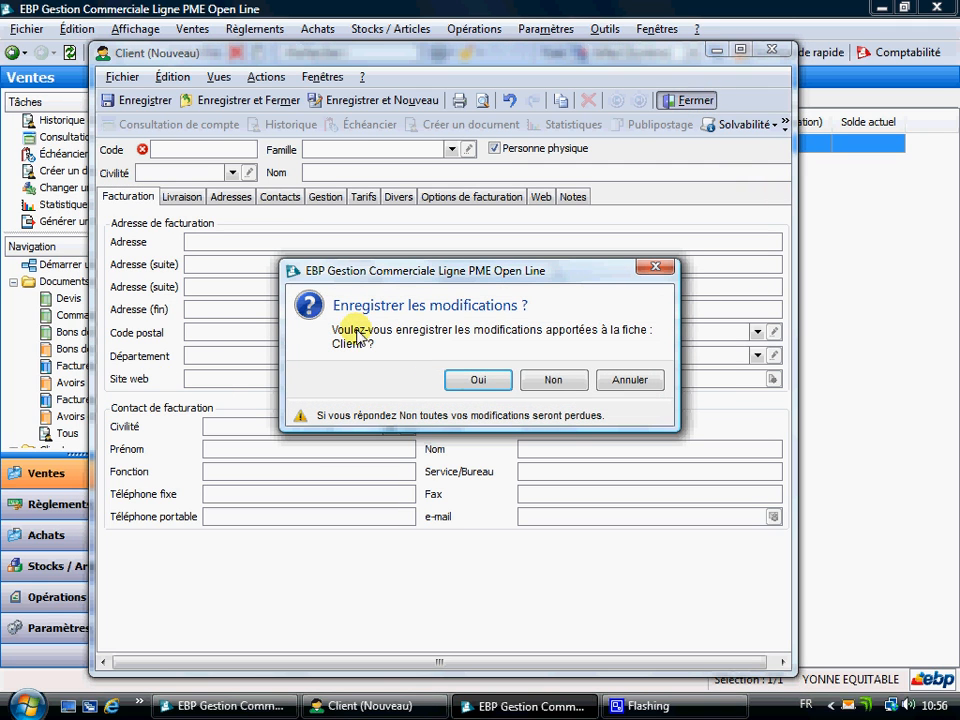
pyautogui.click(560, 382)
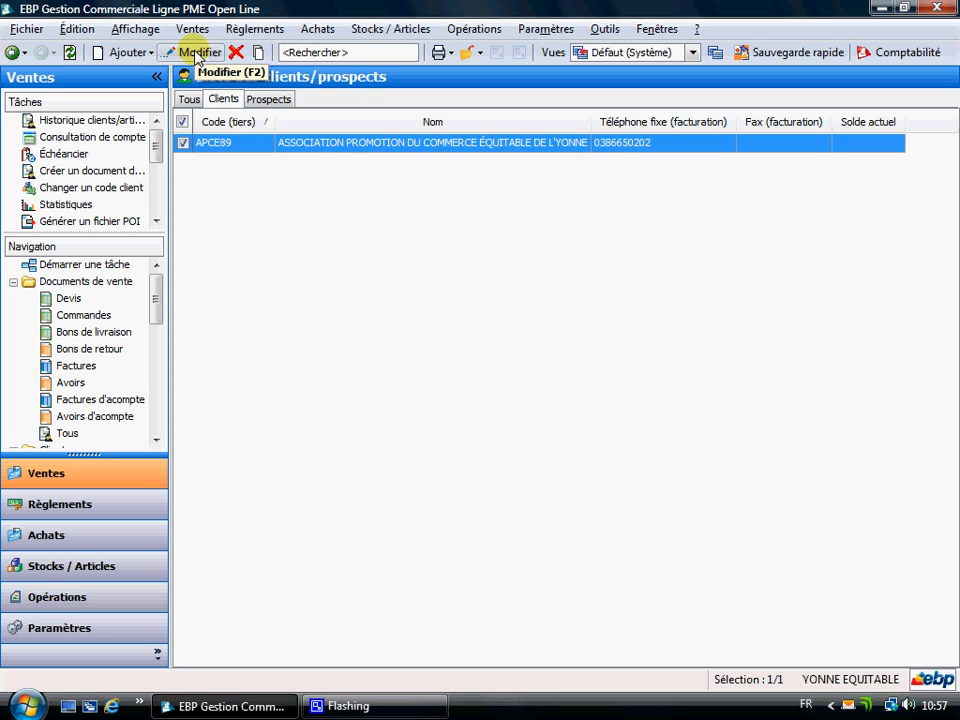
# Open the existing association's client record and examine its delivery details, addresses, contacts and management settings
pyautogui.doubleClick(360, 143)
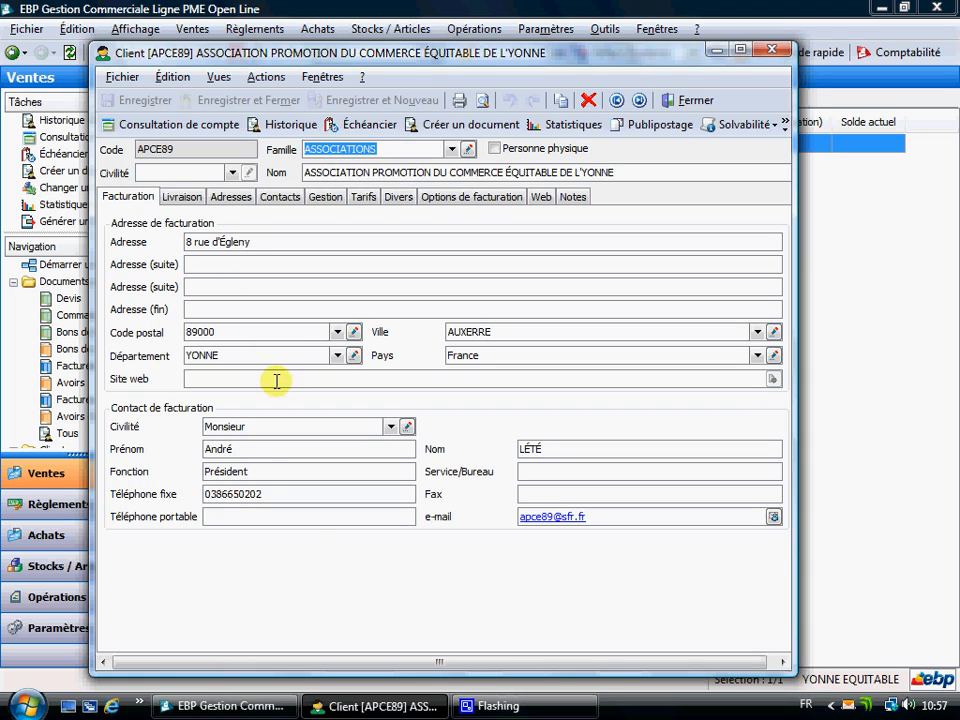
pyautogui.click(185, 198)
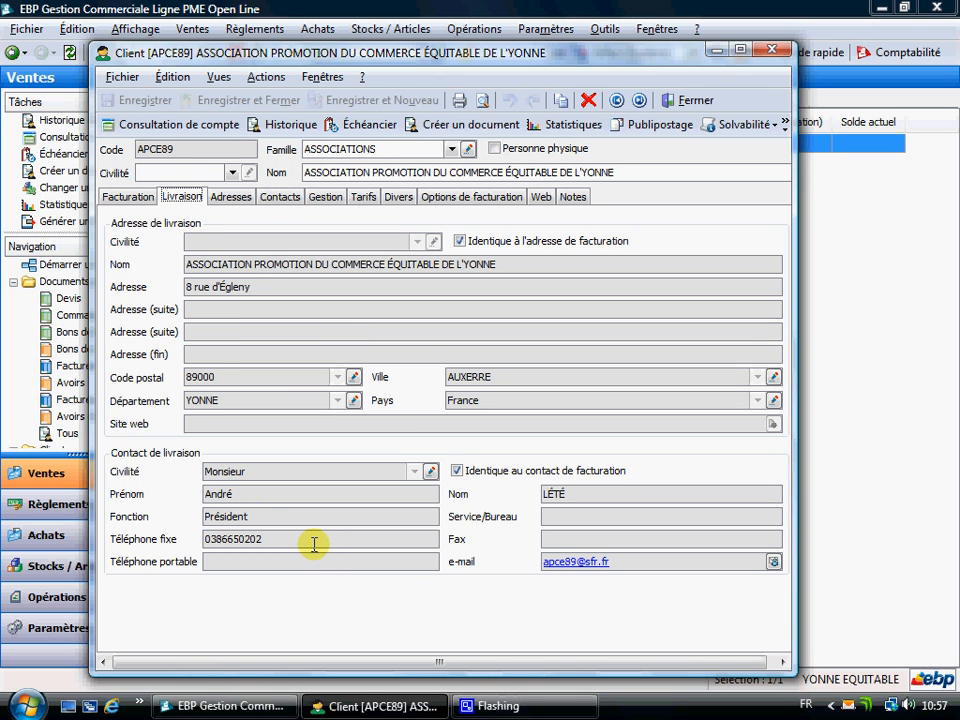
pyautogui.click(233, 200)
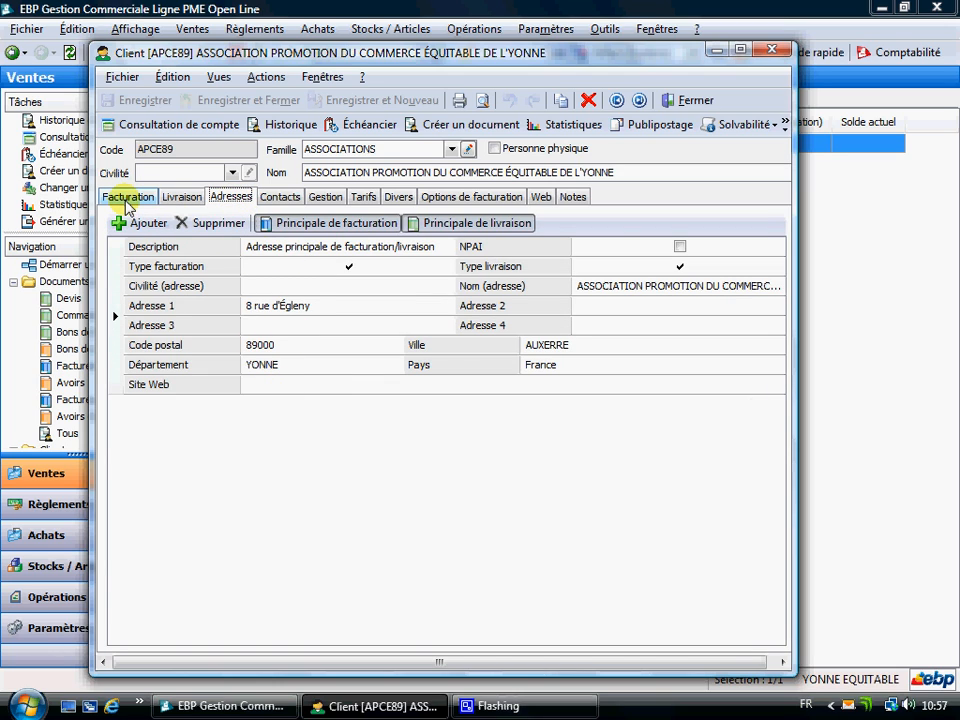
pyautogui.click(278, 200)
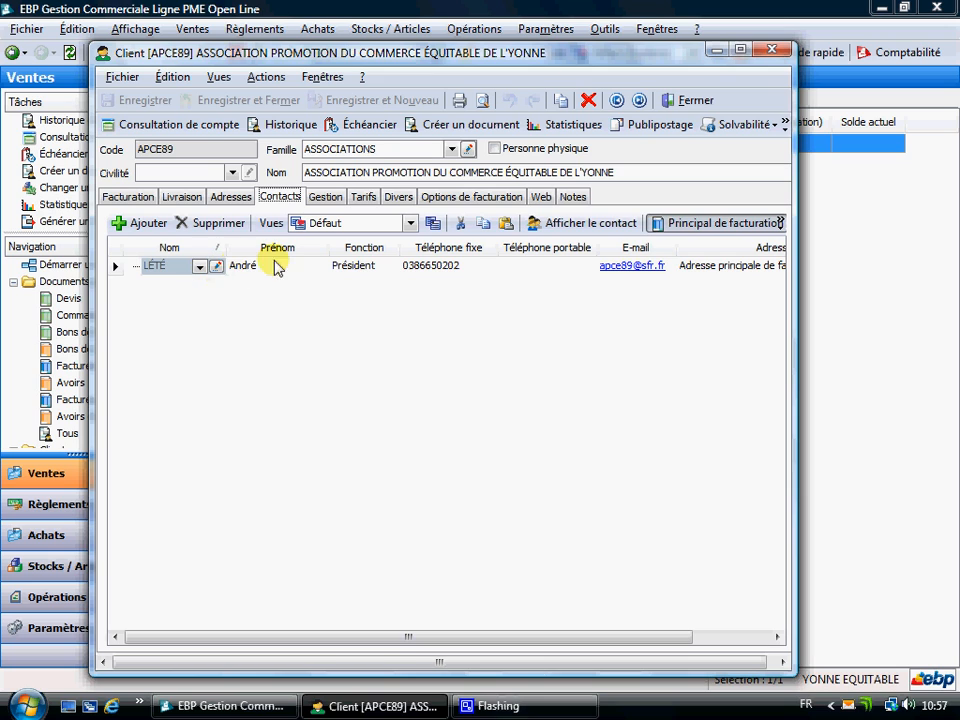
pyautogui.click(325, 198)
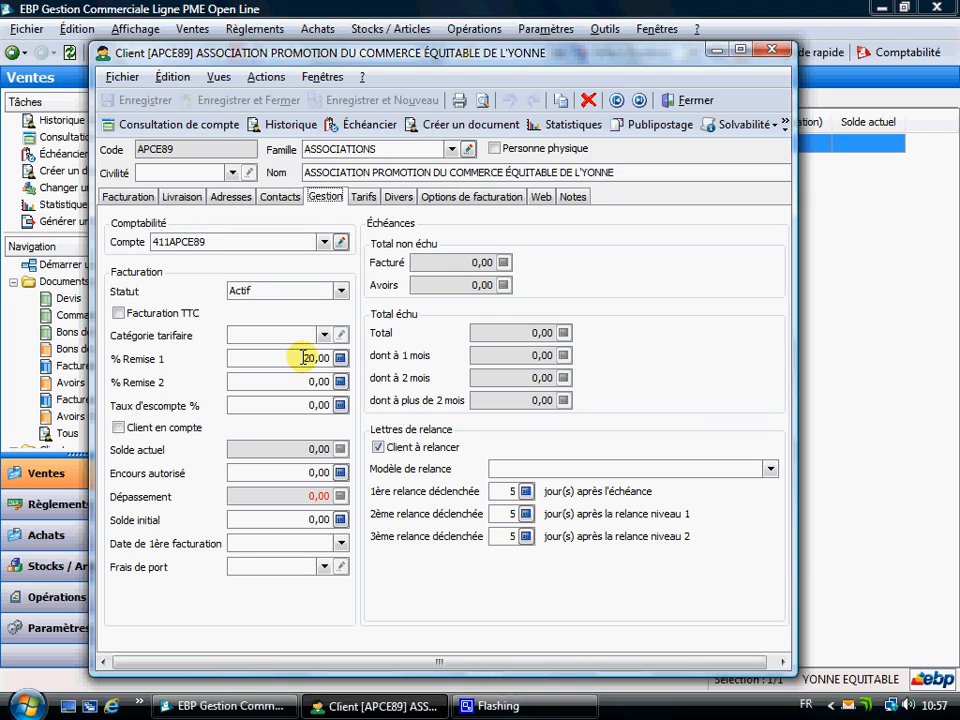
# Add a tariff to the association's client record and delete it again
pyautogui.click(362, 197)
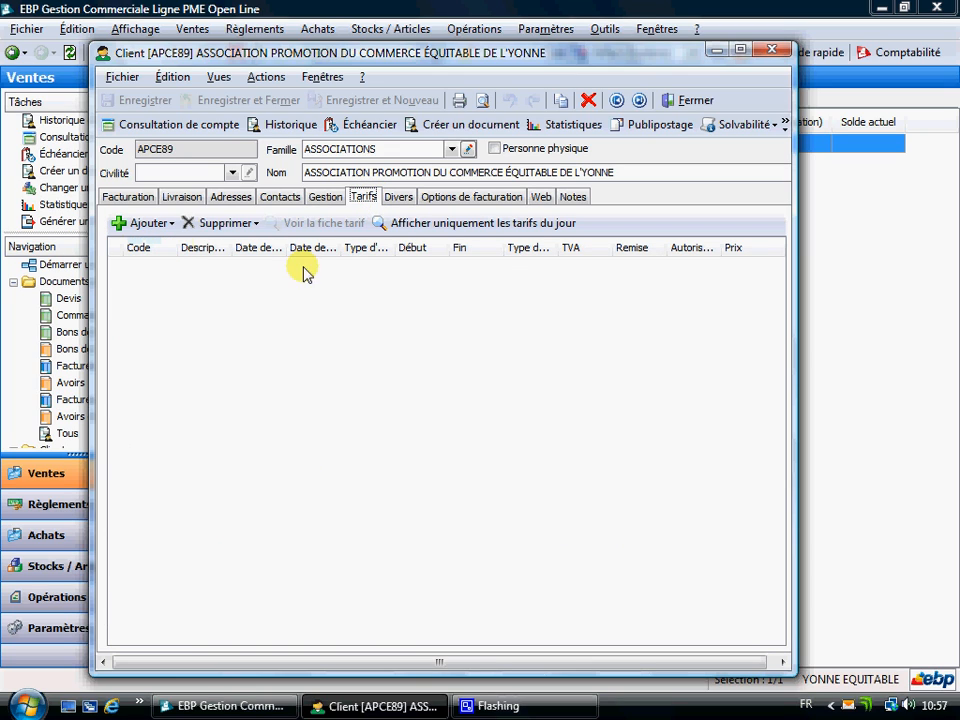
pyautogui.click(165, 227)
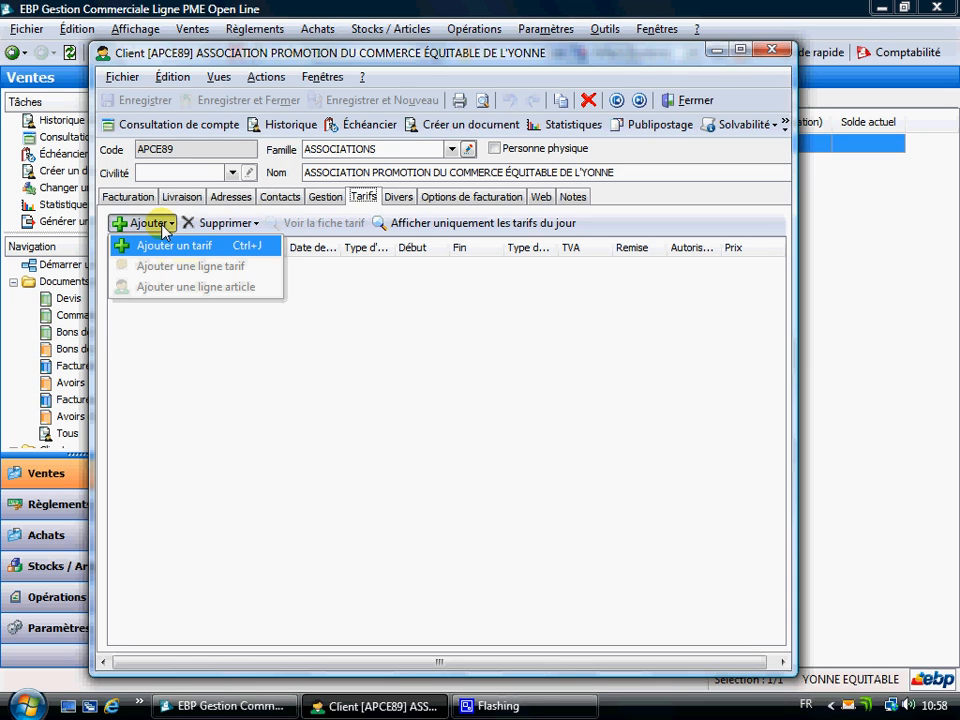
pyautogui.click(162, 246)
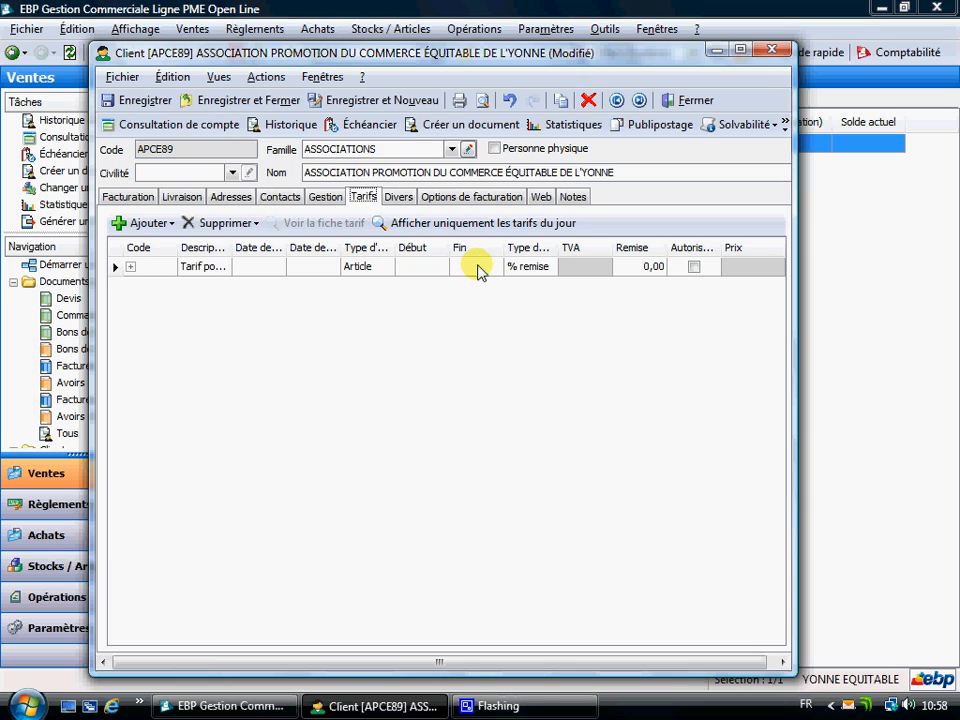
pyautogui.click(238, 223)
pyautogui.click(243, 246)
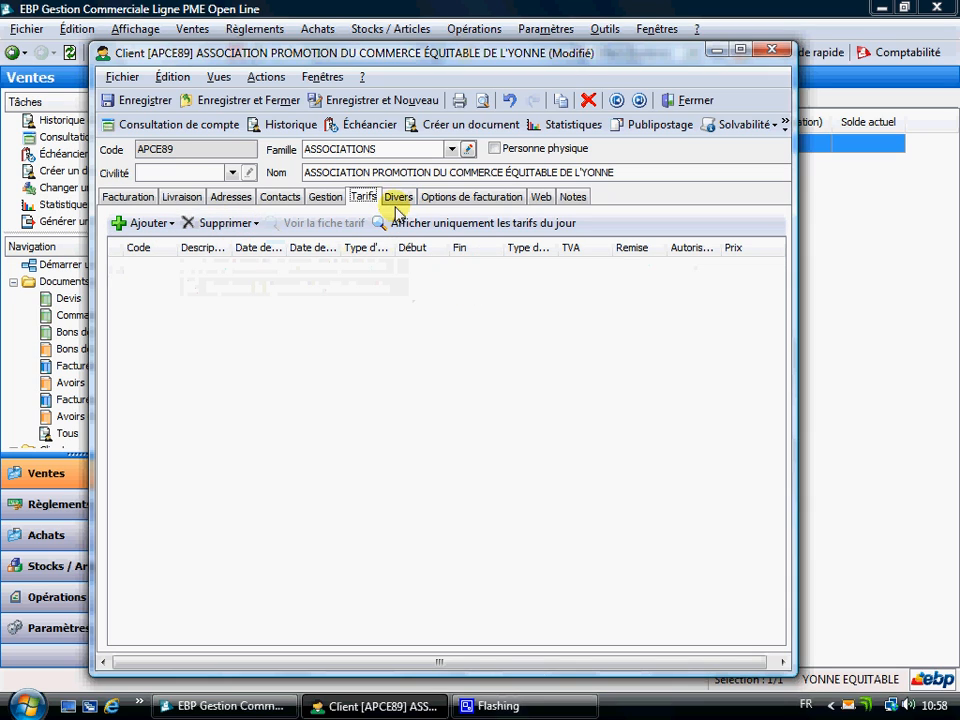
# Examine the client's miscellaneous settings and billing details, and close the record without saving changes
pyautogui.click(398, 199)
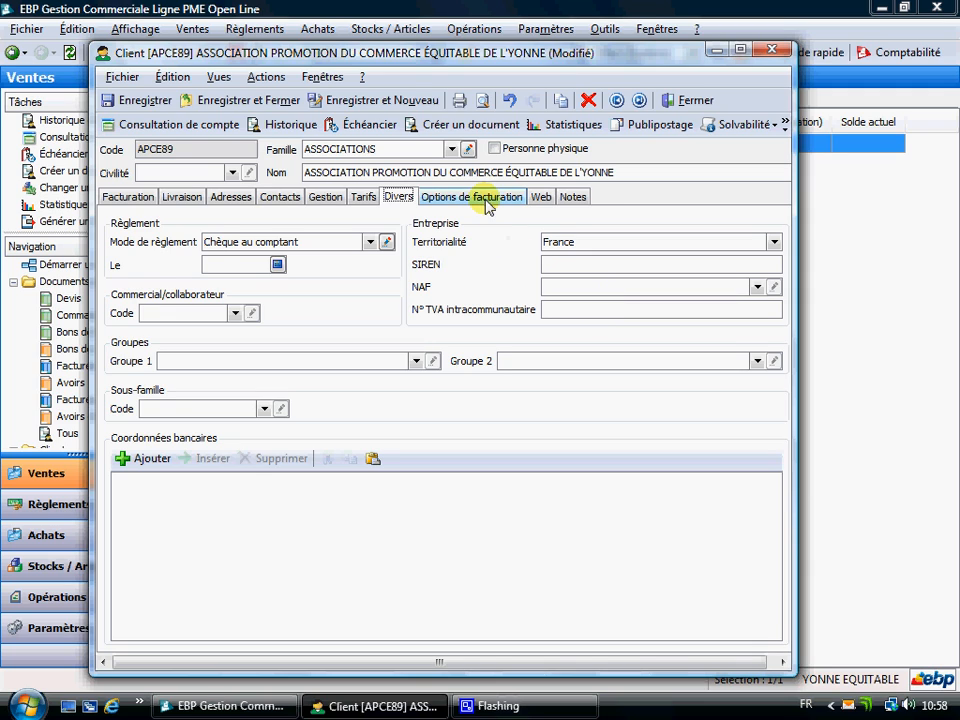
pyautogui.click(129, 198)
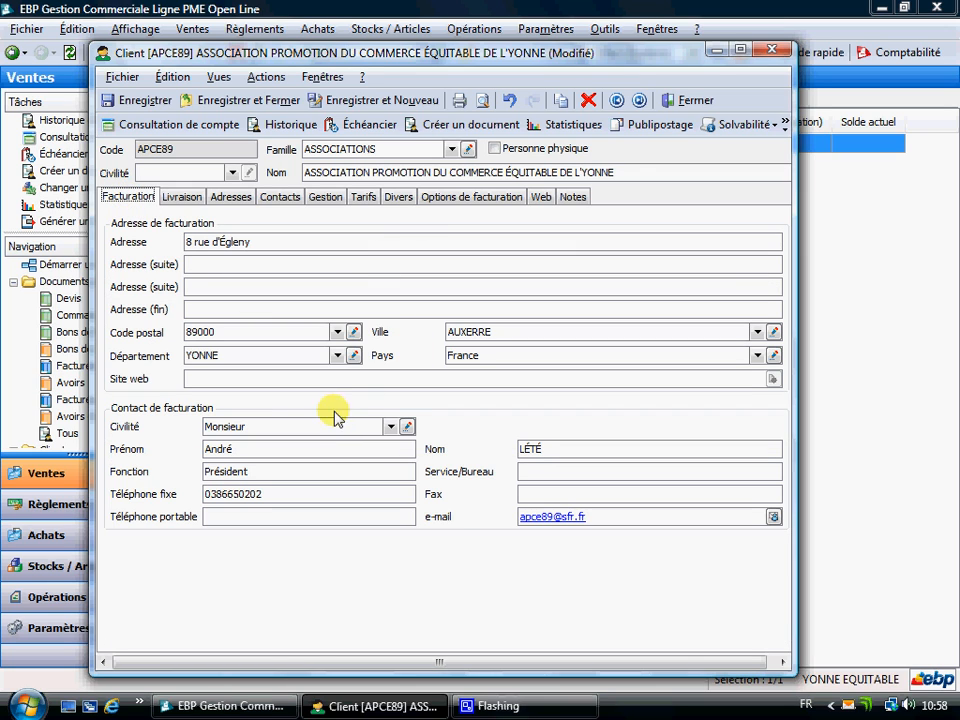
pyautogui.click(695, 102)
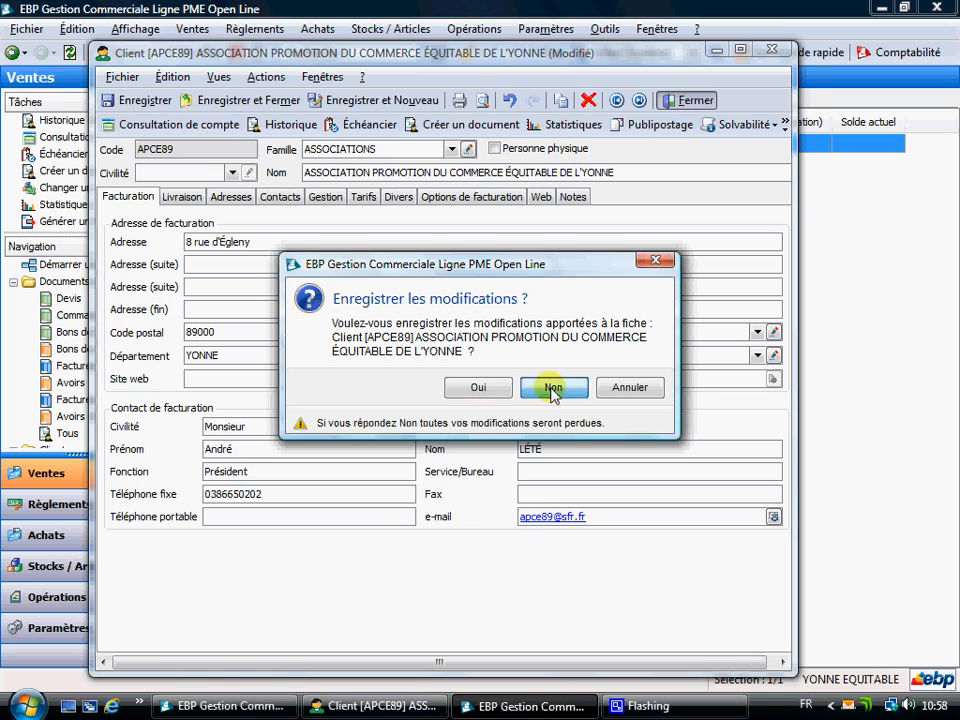
pyautogui.click(553, 388)
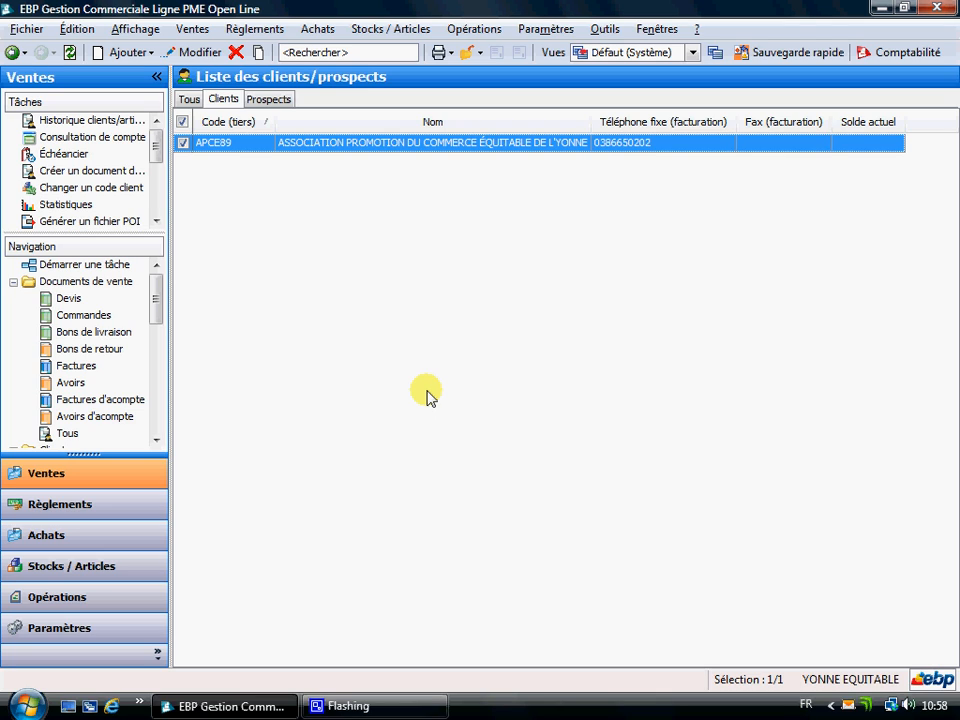
pyautogui.click(197, 54)
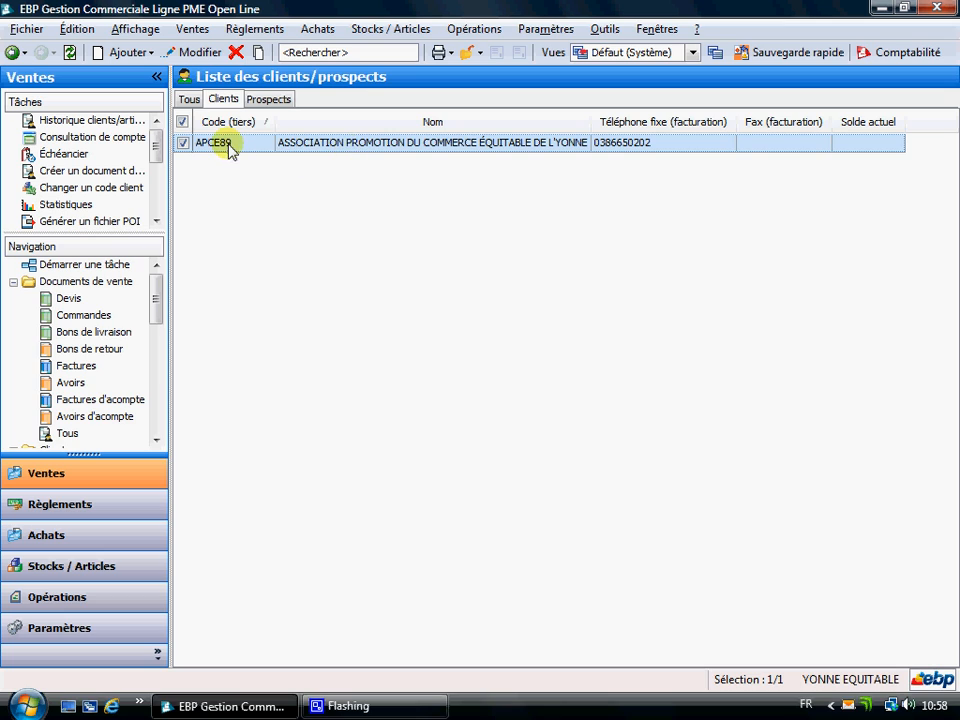
# Open the association's client record, preview its printed client sheet, and close both the preview and the record
pyautogui.click(418, 146)
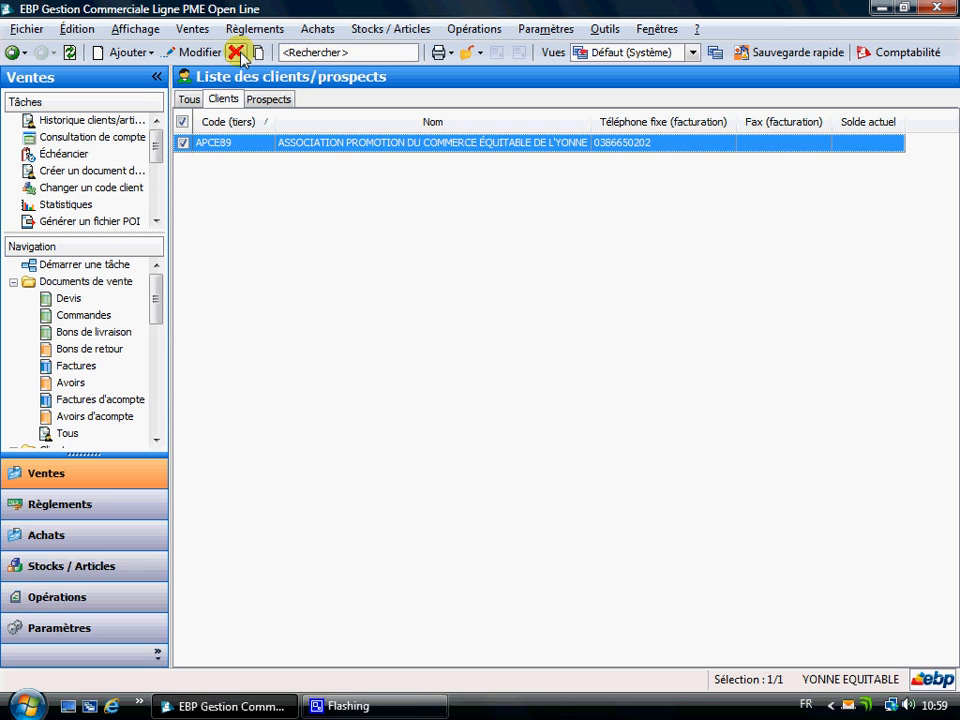
pyautogui.click(440, 52)
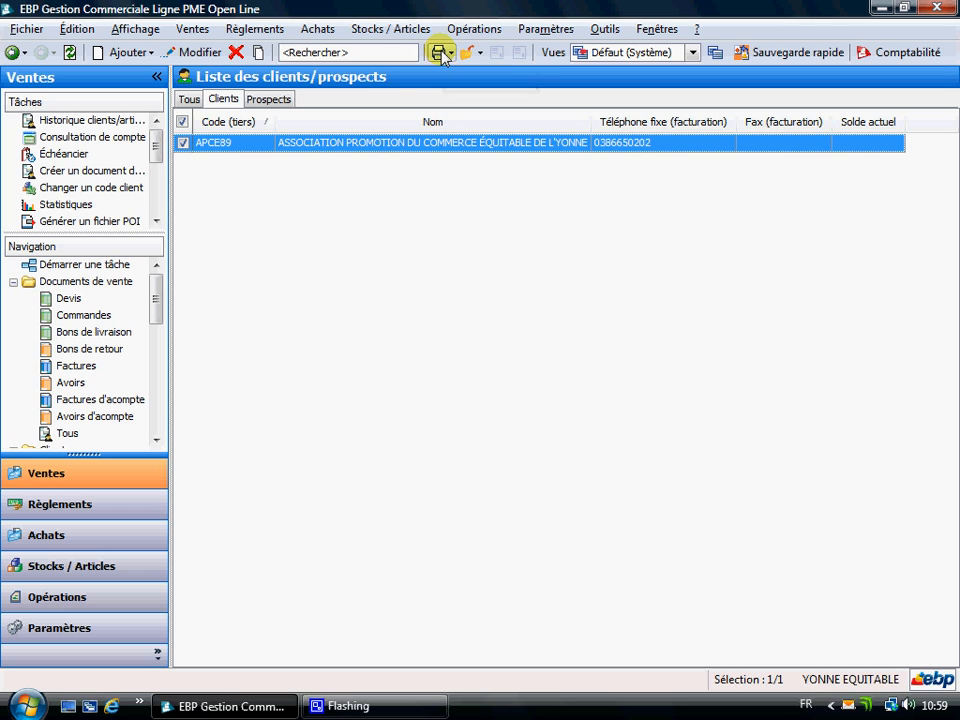
pyautogui.doubleClick(365, 143)
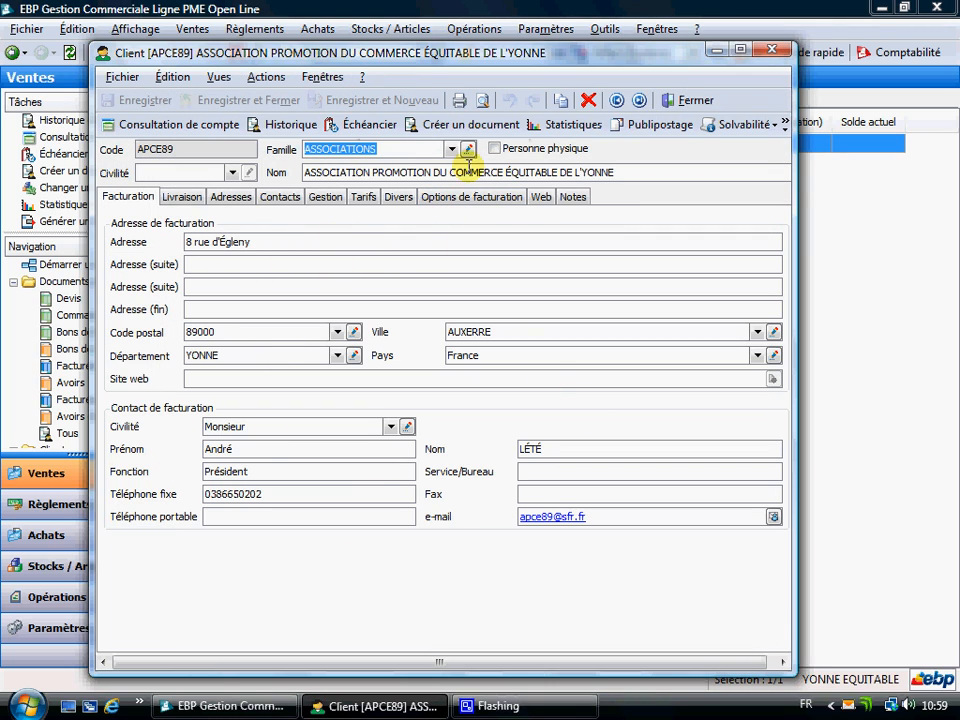
pyautogui.click(483, 101)
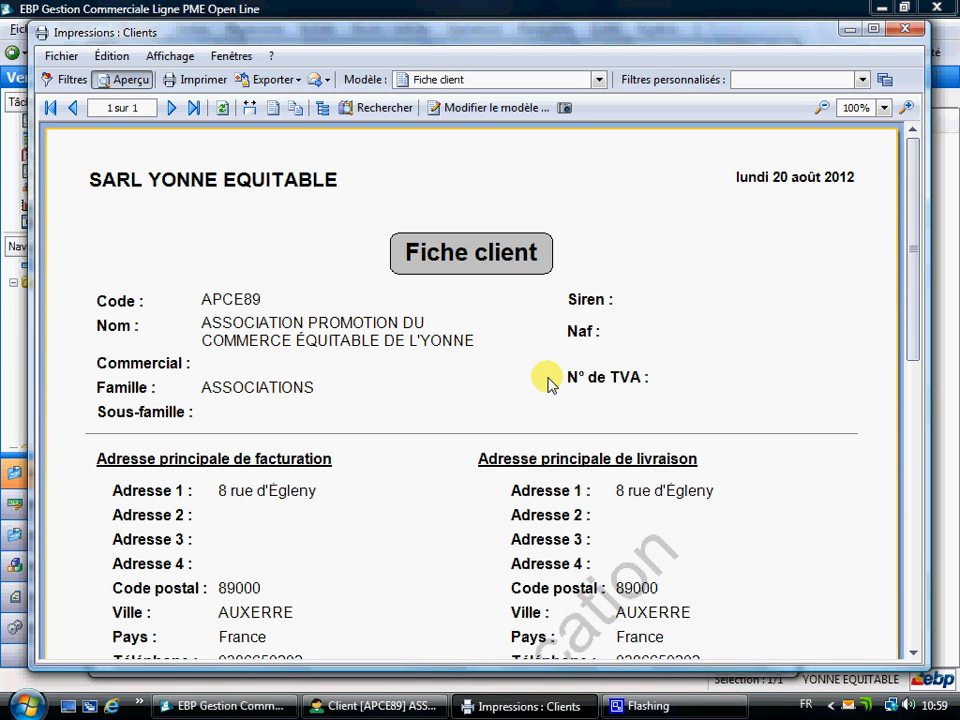
pyautogui.moveTo(912, 200); pyautogui.dragTo(913, 152)
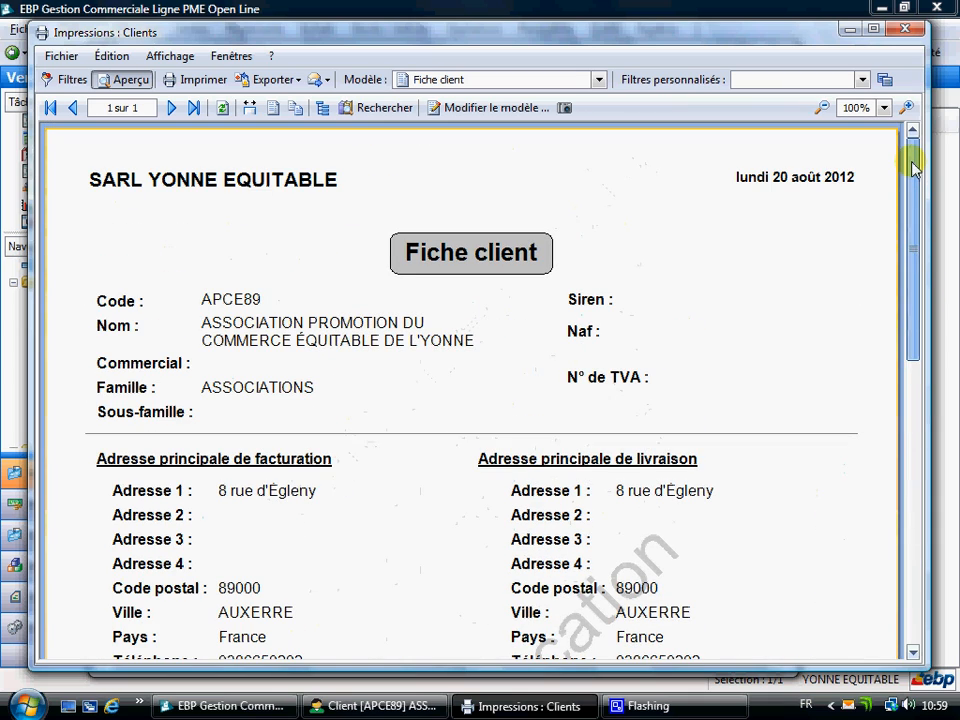
pyautogui.click(904, 29)
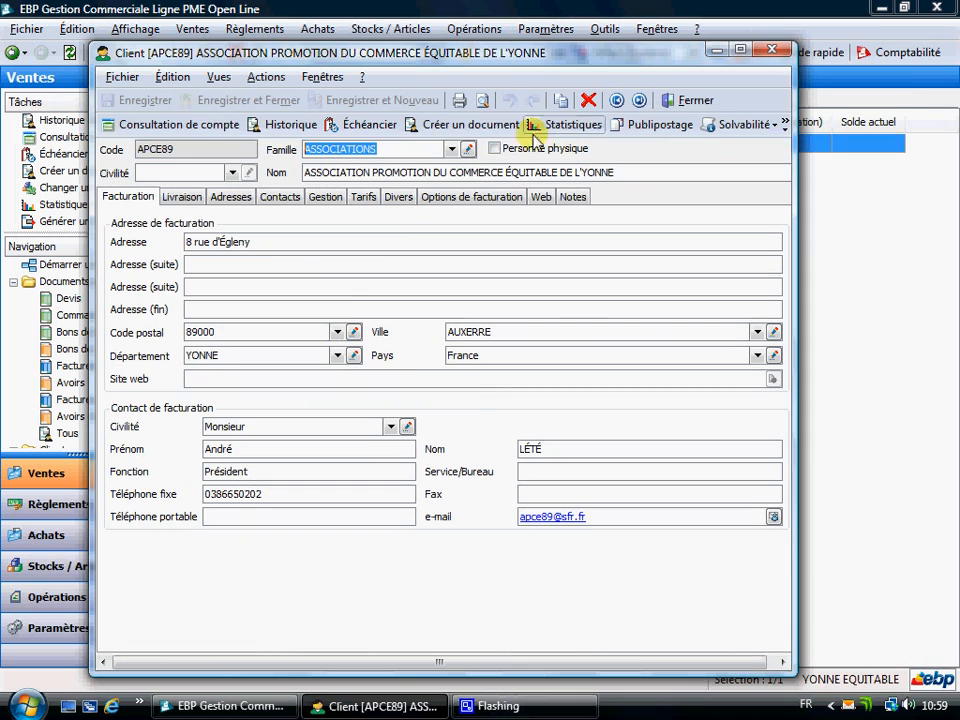
pyautogui.click(683, 101)
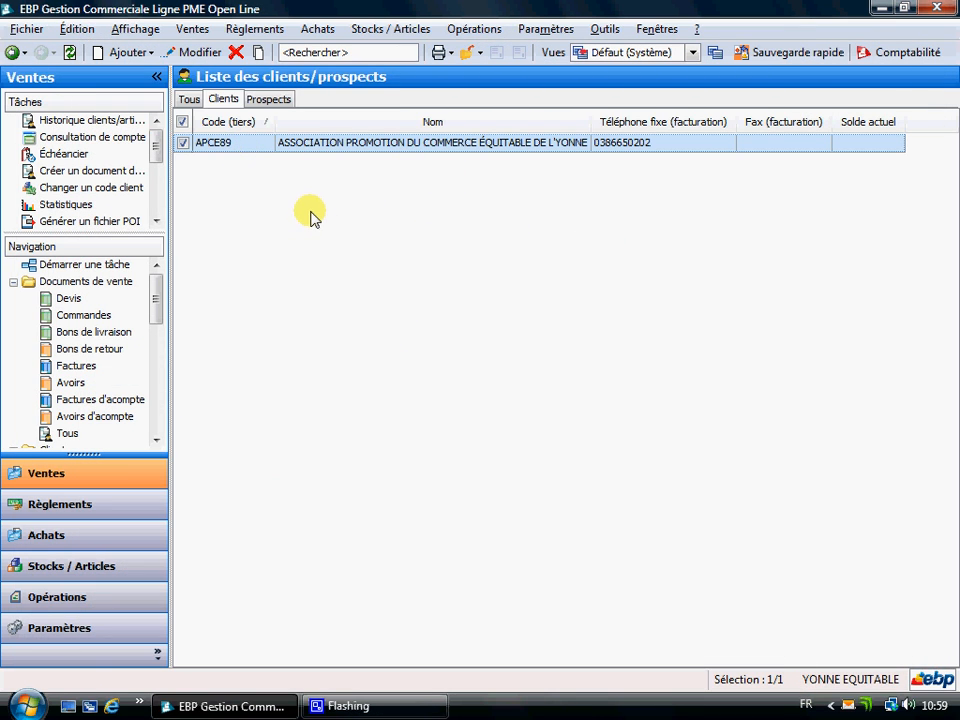
# Open the print options for clients, view the available filters, close them, and return to the start screen
pyautogui.click(210, 33)
pyautogui.moveTo(229, 160)
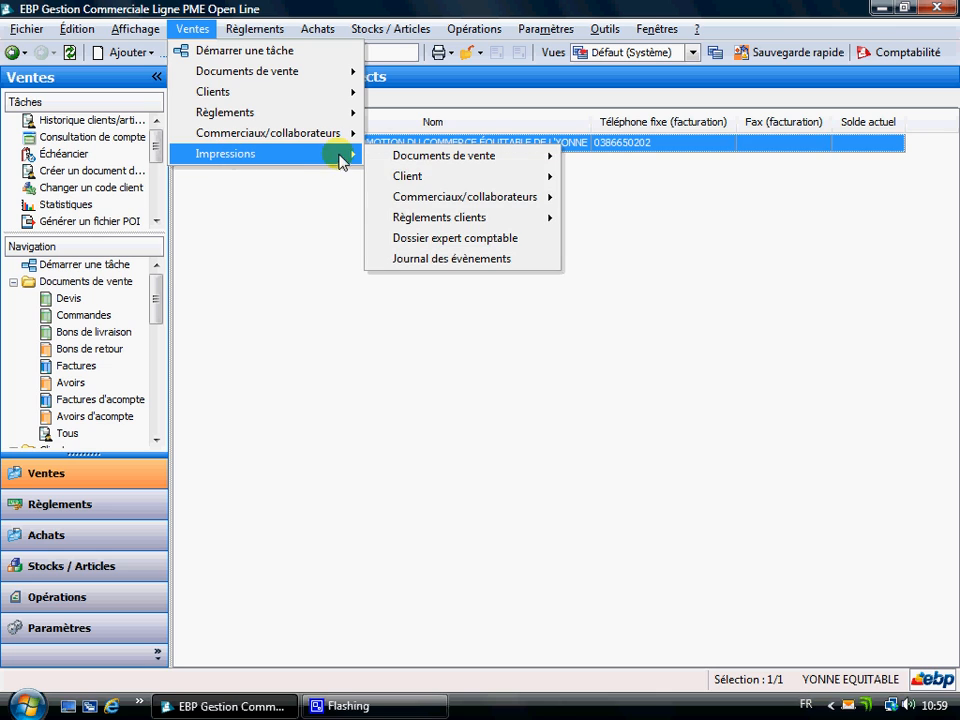
pyautogui.moveTo(439, 180)
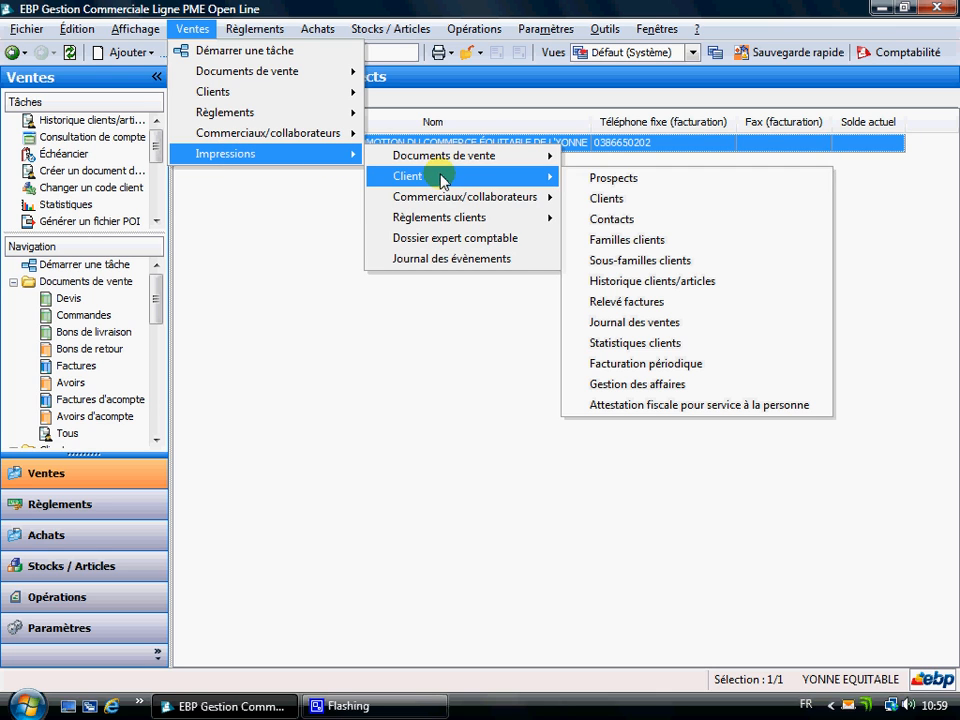
pyautogui.click(626, 200)
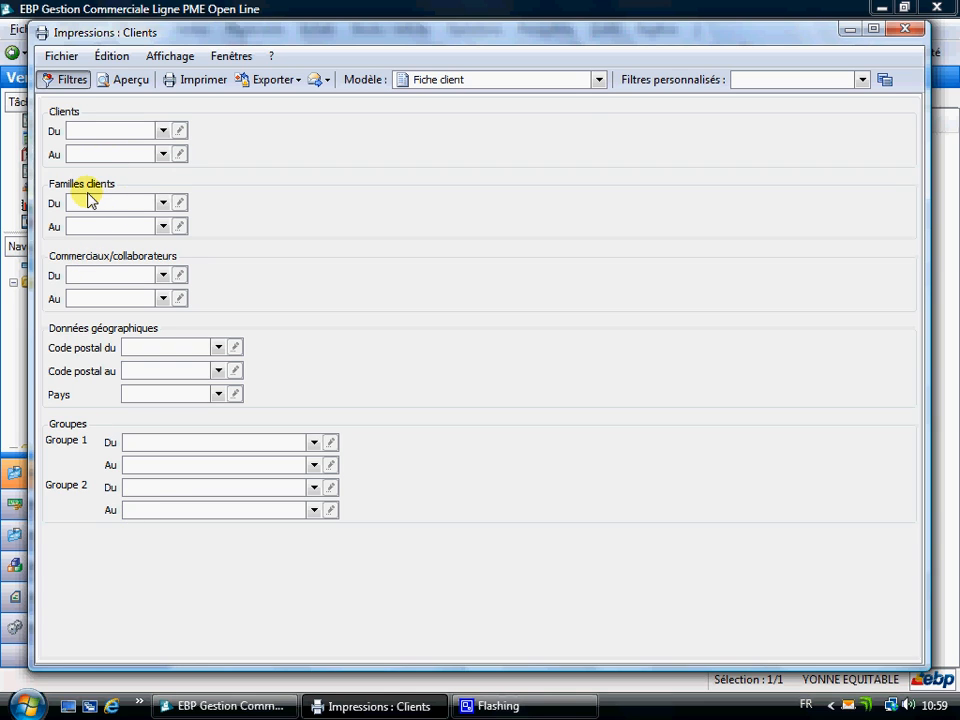
pyautogui.click(905, 28)
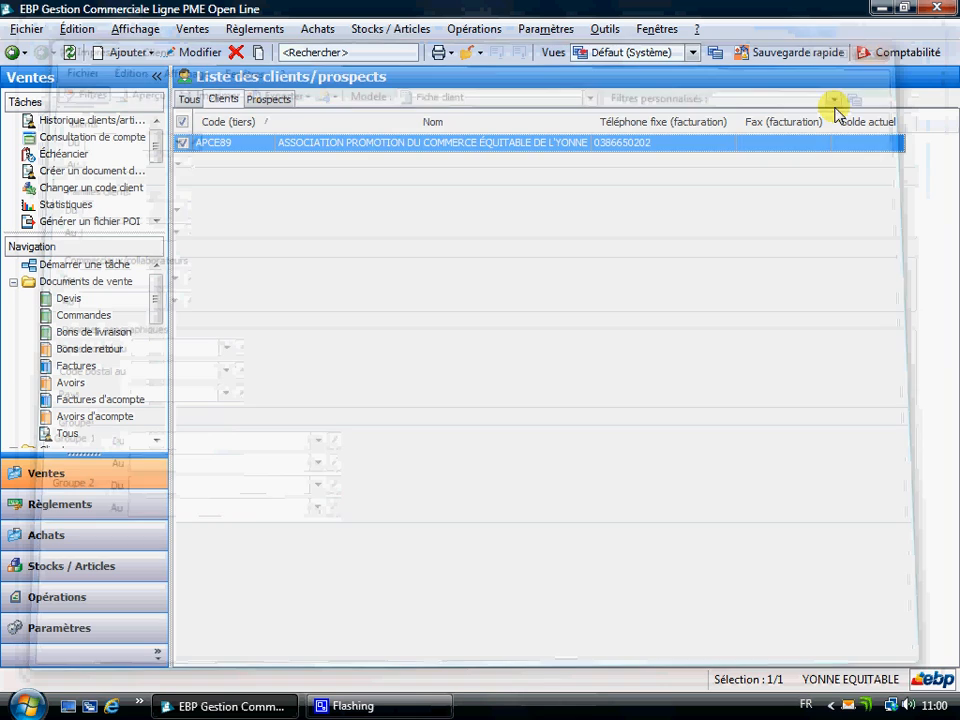
pyautogui.click(13, 53)
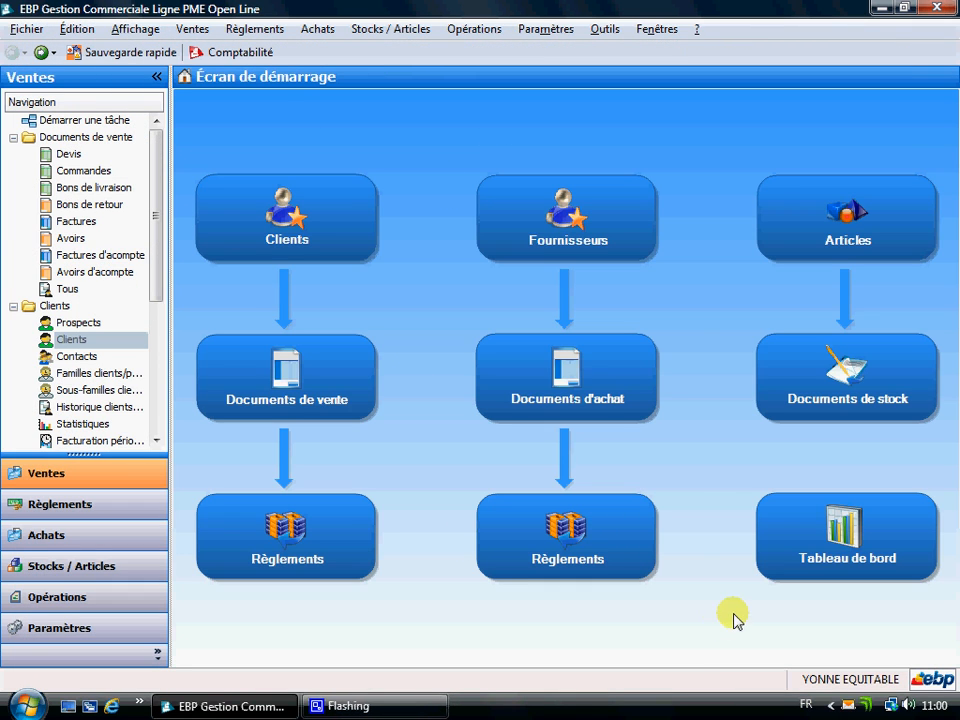